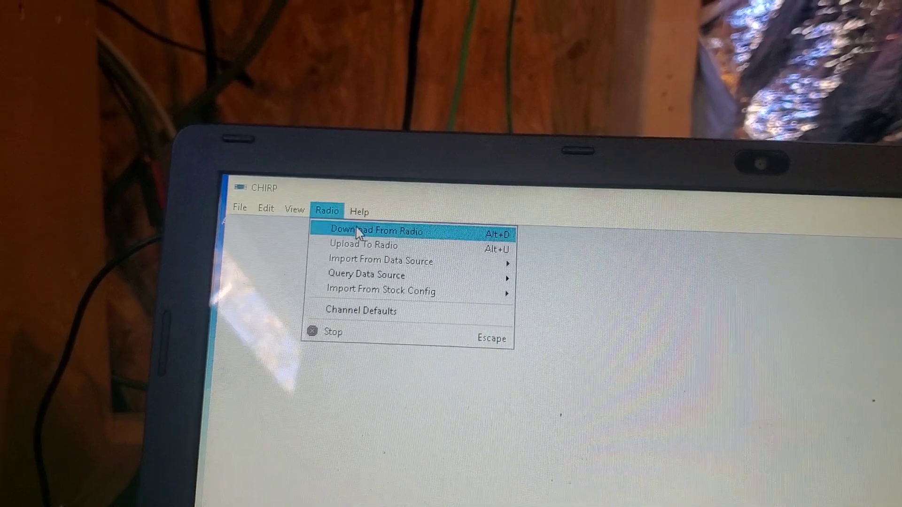
Step: Download the TD-H6's stored channels 1–21 over COM6 as TIDRADIO TD-H6
{"action": "left_click", "coordinate": [356, 221]}
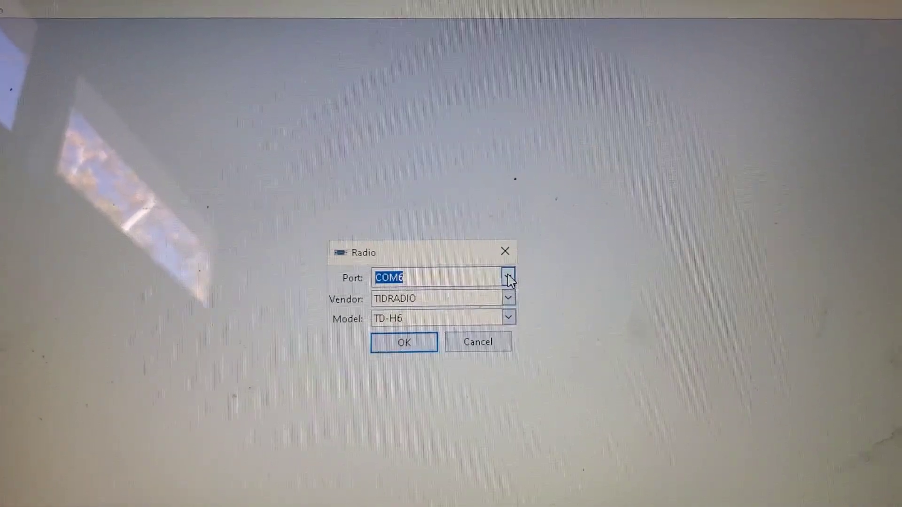
{"action": "left_click", "coordinate": [509, 279]}
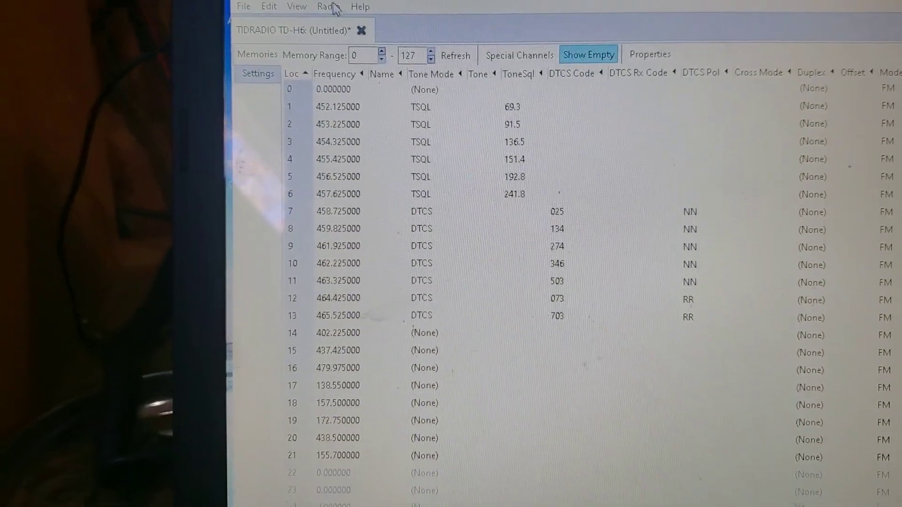
{"action": "left_click", "coordinate": [330, 7]}
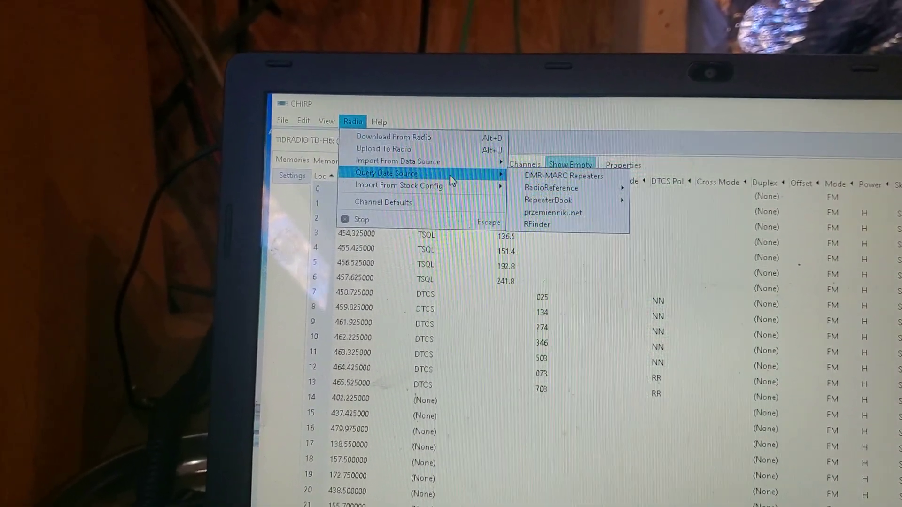
{"action": "mouse_move", "coordinate": [349, 193]}
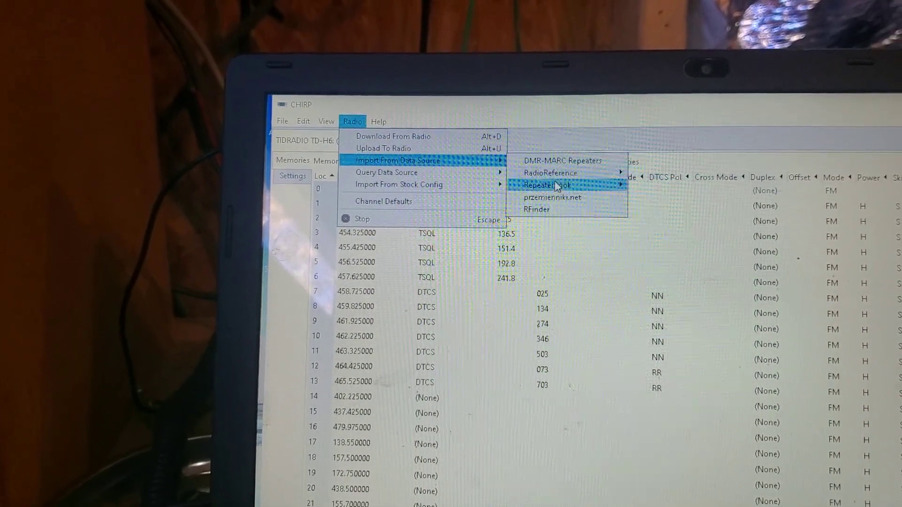
{"action": "mouse_move", "coordinate": [595, 233]}
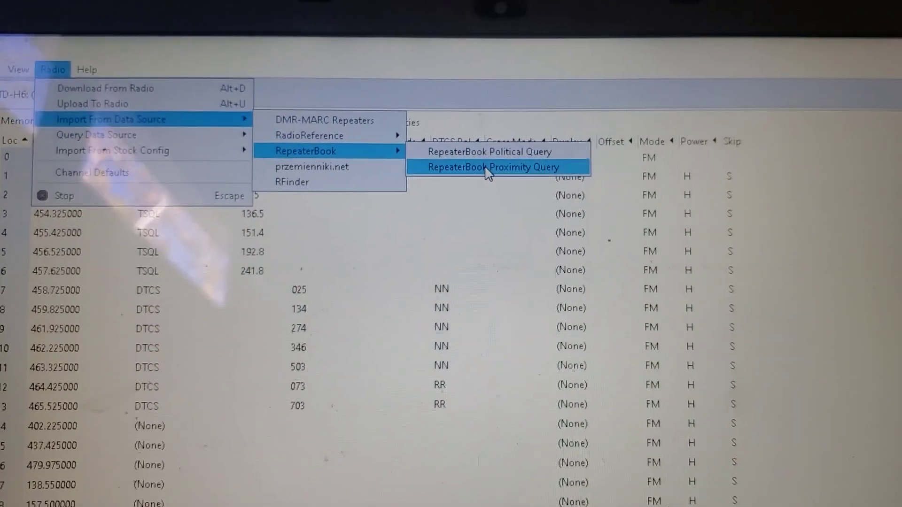
Step: Query RepeaterBook for nearby repeaters such as Prescott and Crown King to import
{"action": "left_click", "coordinate": [516, 113]}
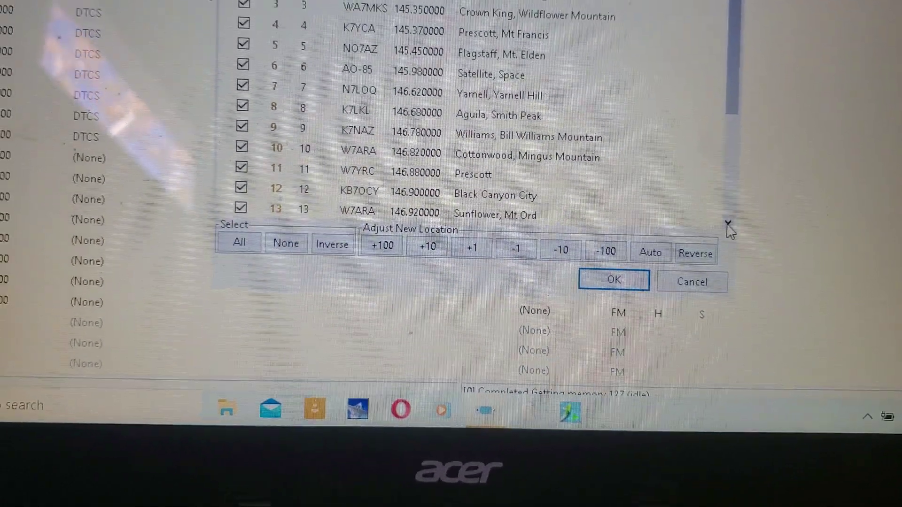
{"action": "left_click", "coordinate": [709, 196]}
Step: Import the checked repeaters into channels 1–22, starting with 145.270000 KD7IC
{"action": "left_click", "coordinate": [730, 244]}
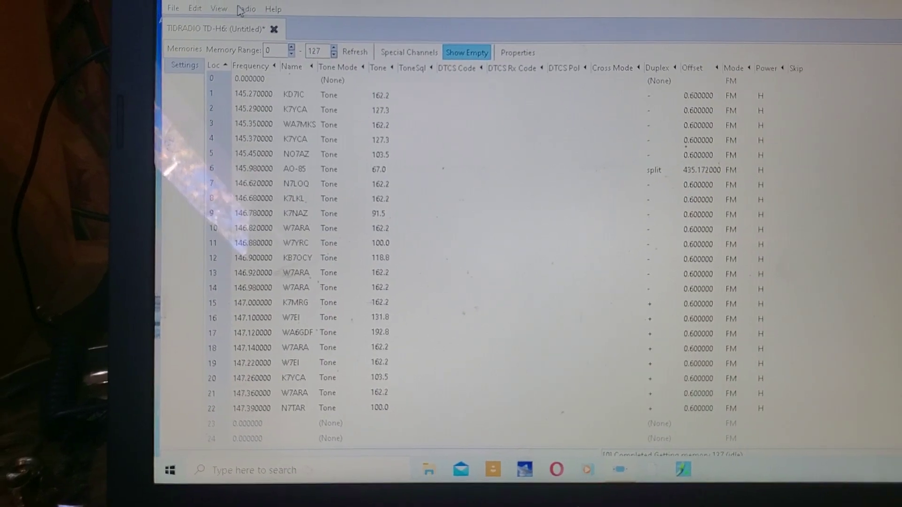
Step: Start uploading the 22 imported repeater channels to the TD-H6 radio
{"action": "left_click", "coordinate": [244, 8]}
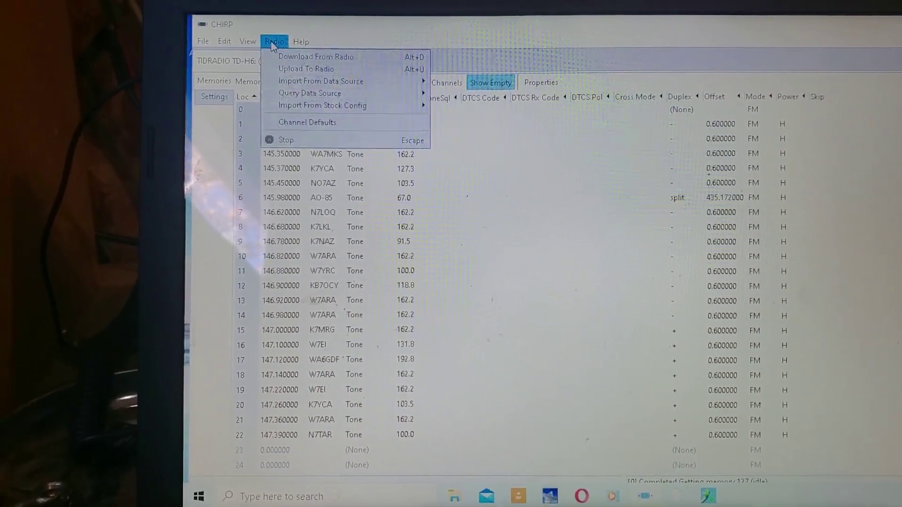